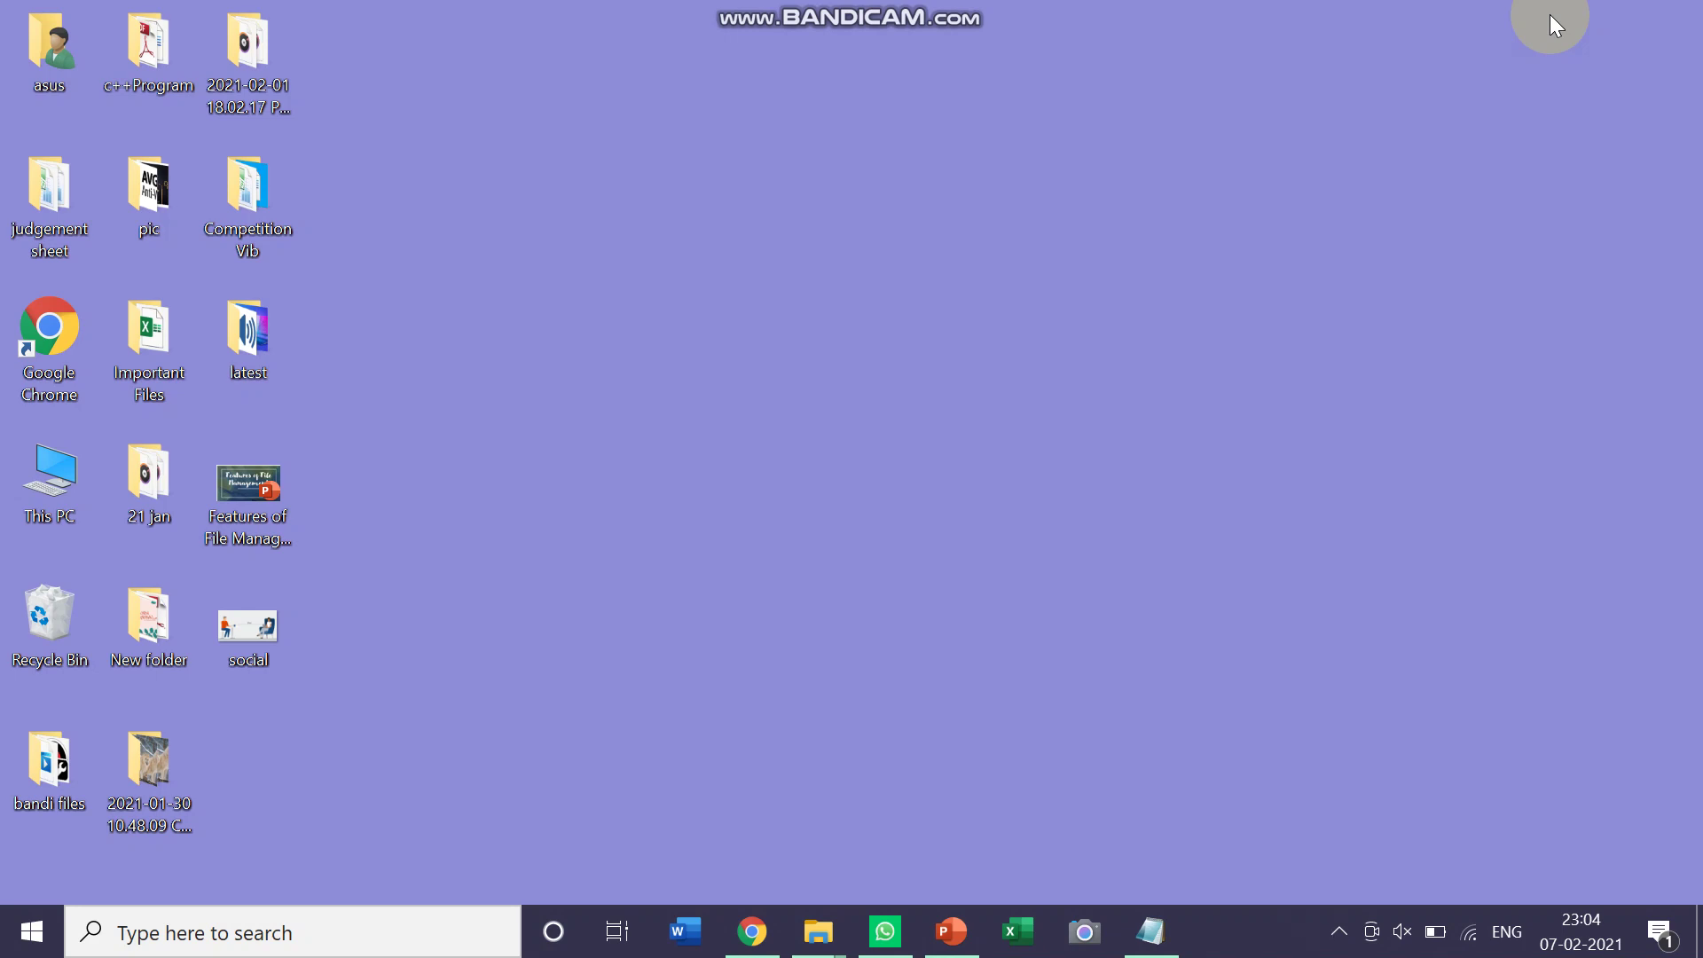
Bring the Inserting Images presentation to the front from the taskbar, showing its title slide.
{"action": "left_click", "coordinate": [950, 931]}
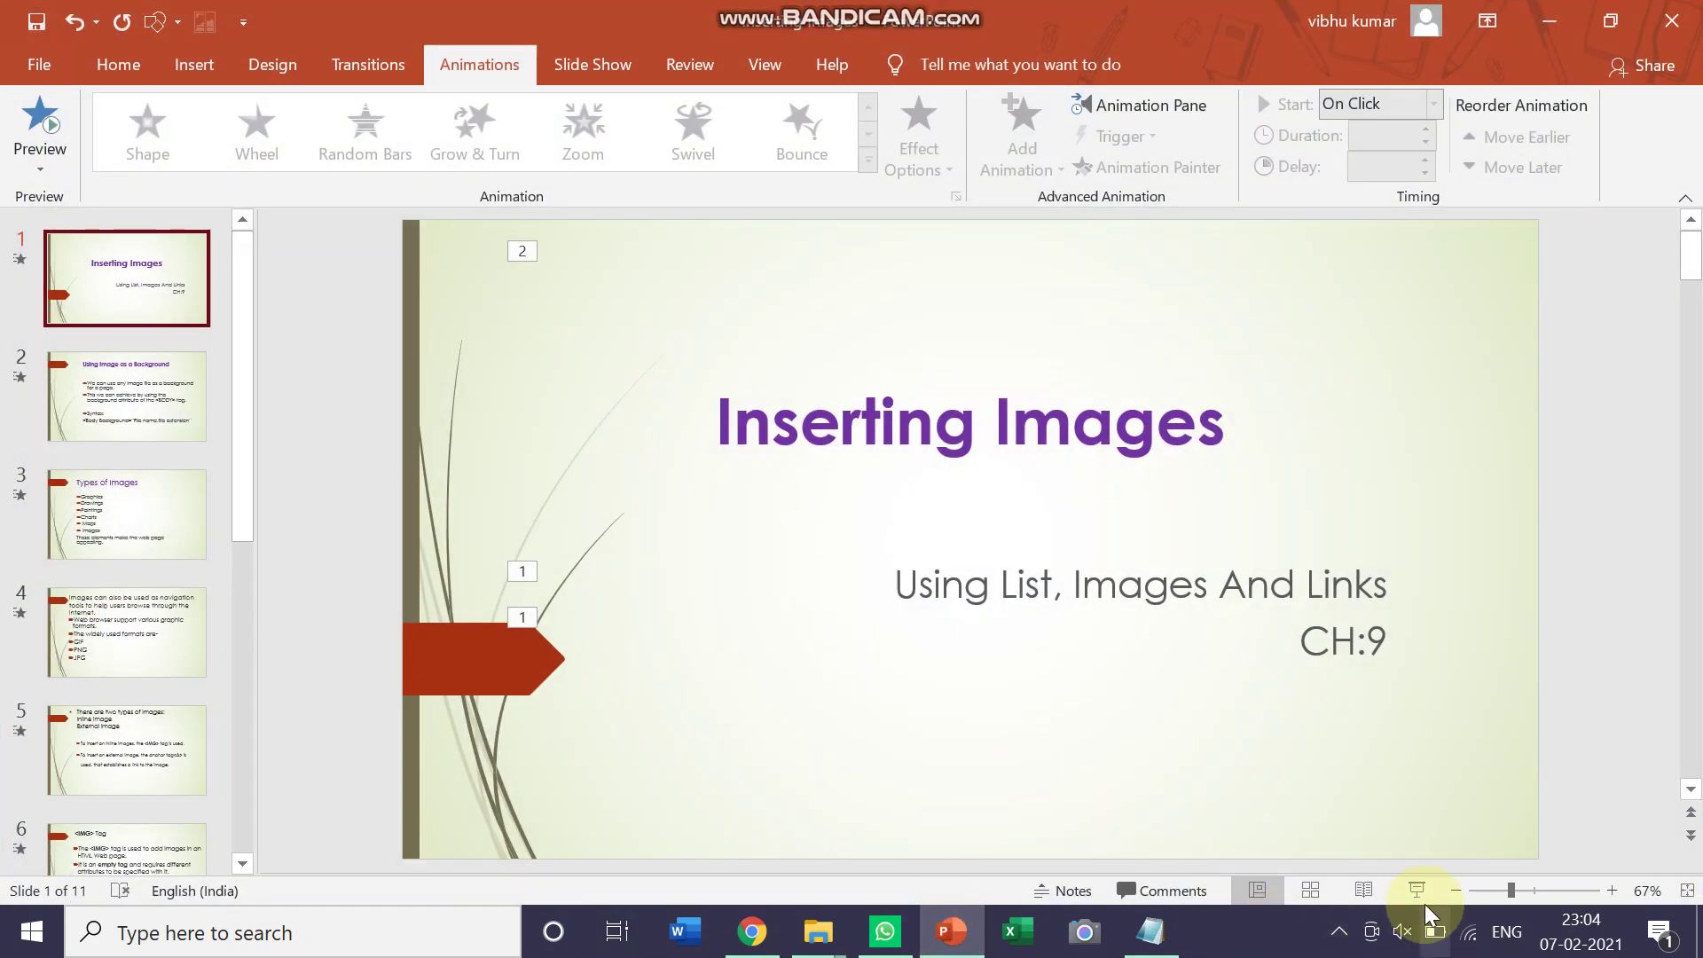